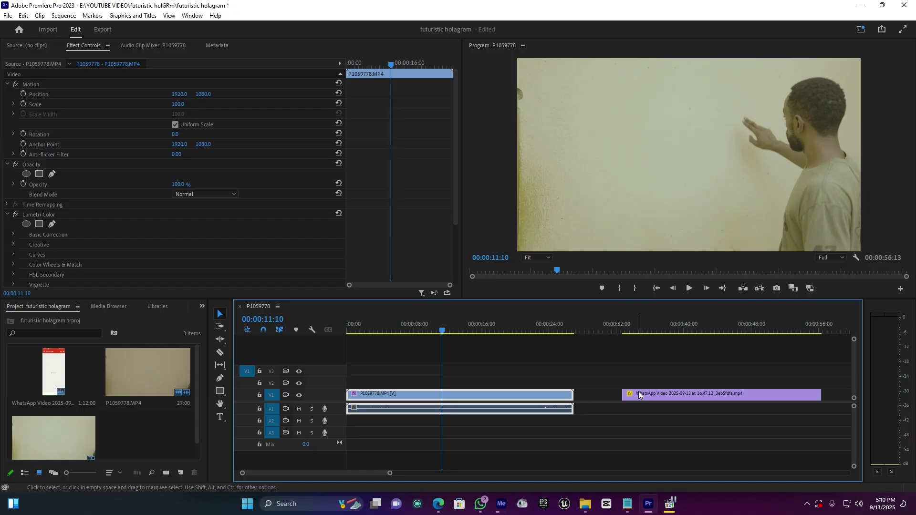
- Move the WhatsApp video clip onto track V2 above the P1059778.MP4 footage, starting at about 00:00:12:25
left_click_drag(668, 396, 501, 386)
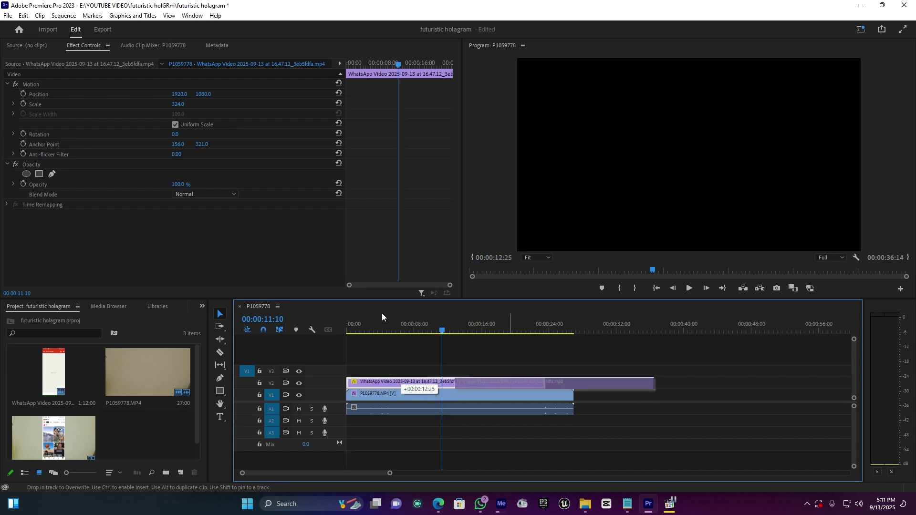
left_click_drag(382, 315, 385, 318)
left_click(387, 322)
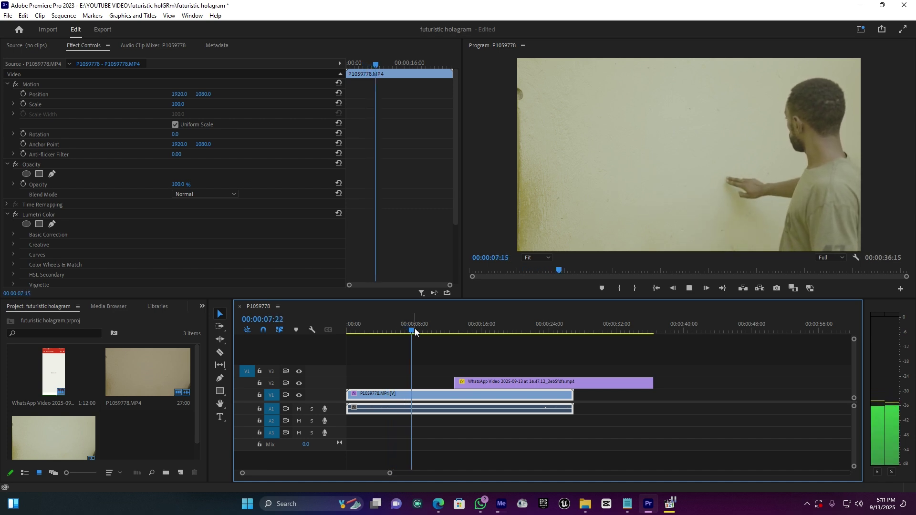
- Split the P1059778.MP4 clip at 00:00:08:07, where the hand gesture happens
key("space")
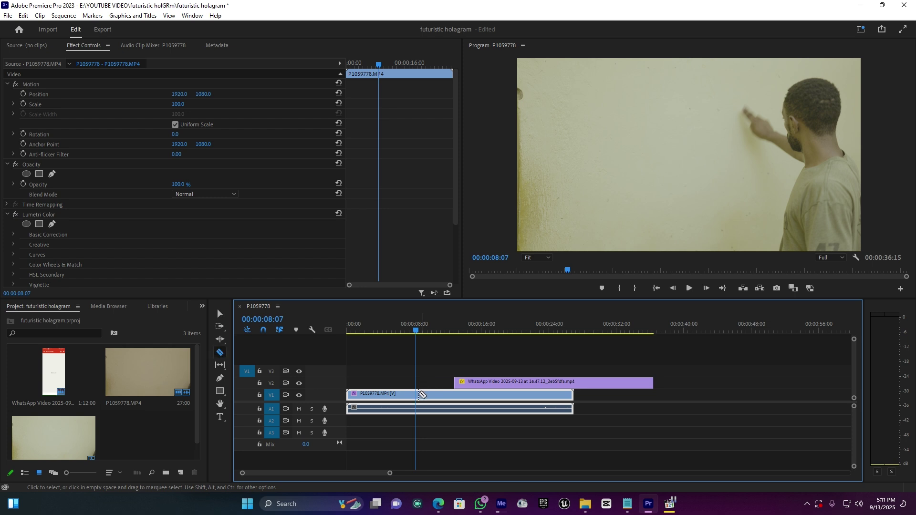
left_click(416, 395)
key("v")
- Split the WhatsApp clip at 00:00:19:18 and slide both pieces earlier so its cut lines up with the P1059778.MP4 cut
mouse_move(498, 336)
left_mouse_down()
mouse_move(509, 332)
mouse_move(493, 333)
left_mouse_up()
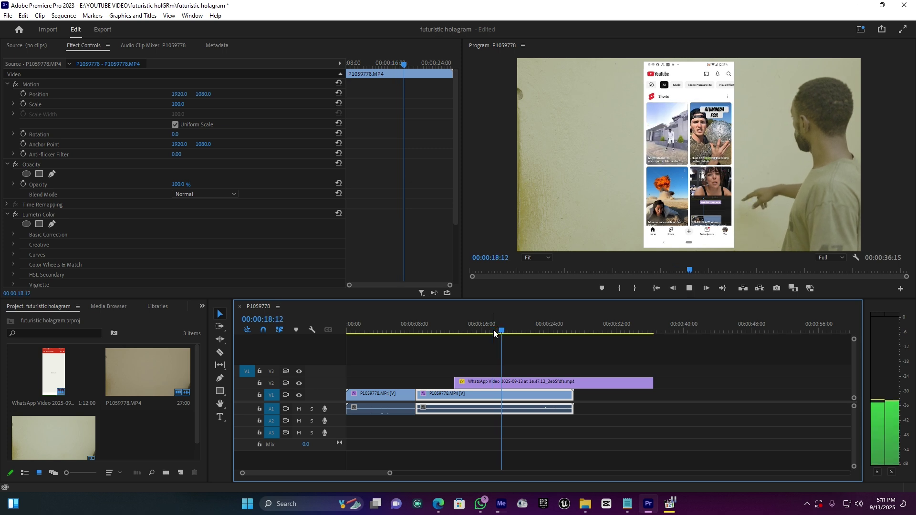
key("space")
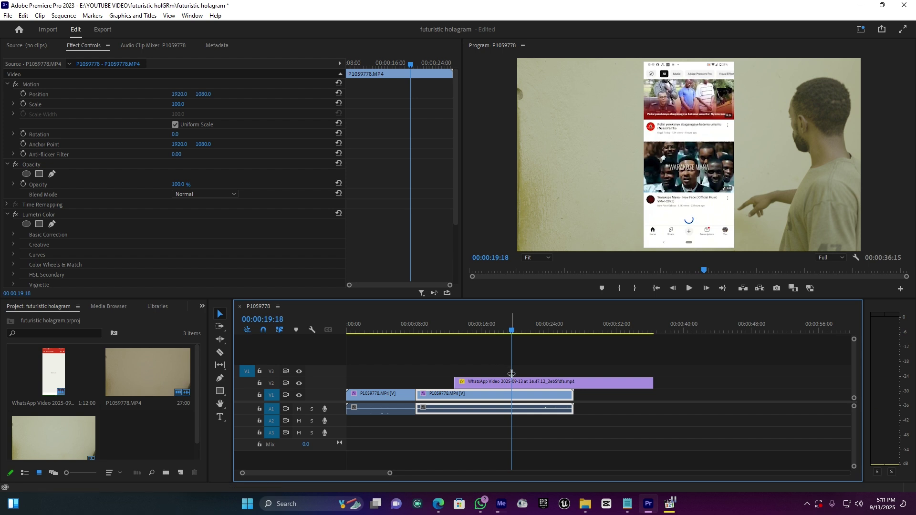
left_click_drag(491, 374, 450, 382)
left_click(413, 348)
- Preview the scroll against the hand gesture and shift both WhatsApp pieces slightly later to improve the sync
left_click(402, 326)
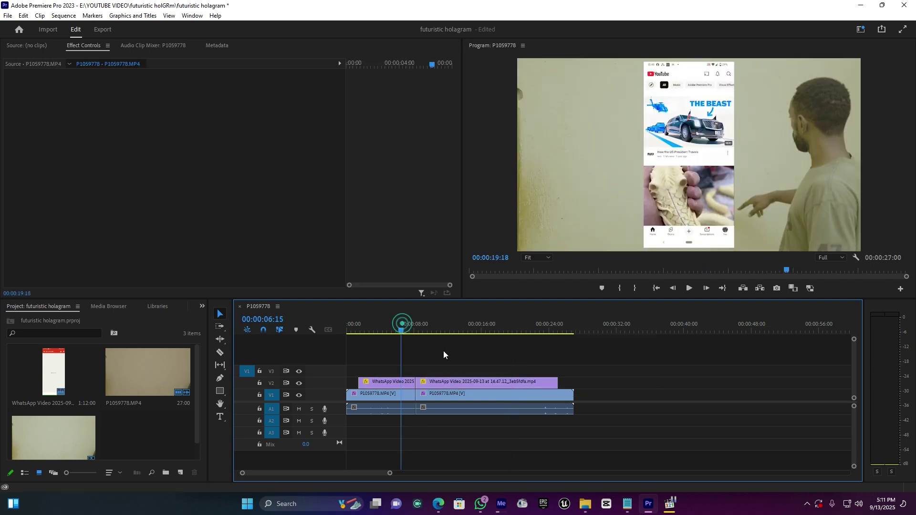
key("space")
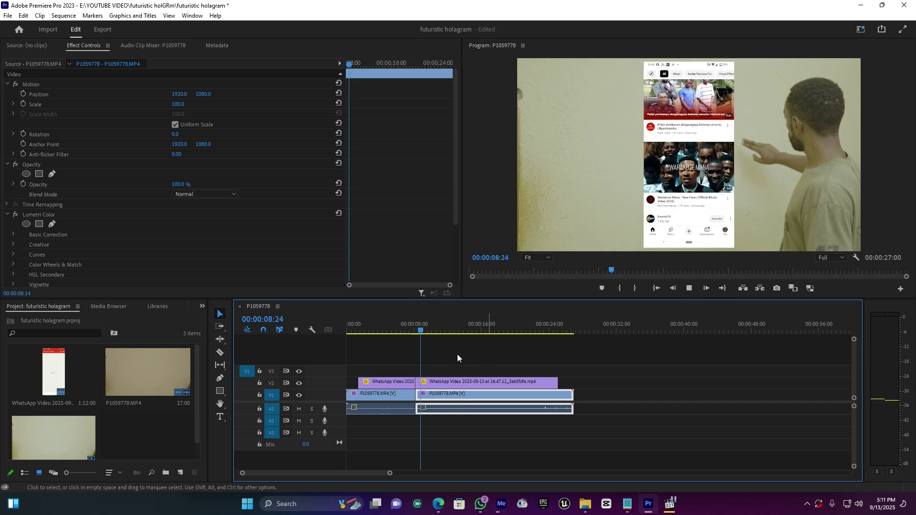
left_click_drag(409, 364, 431, 387)
left_click(403, 327)
key("space")
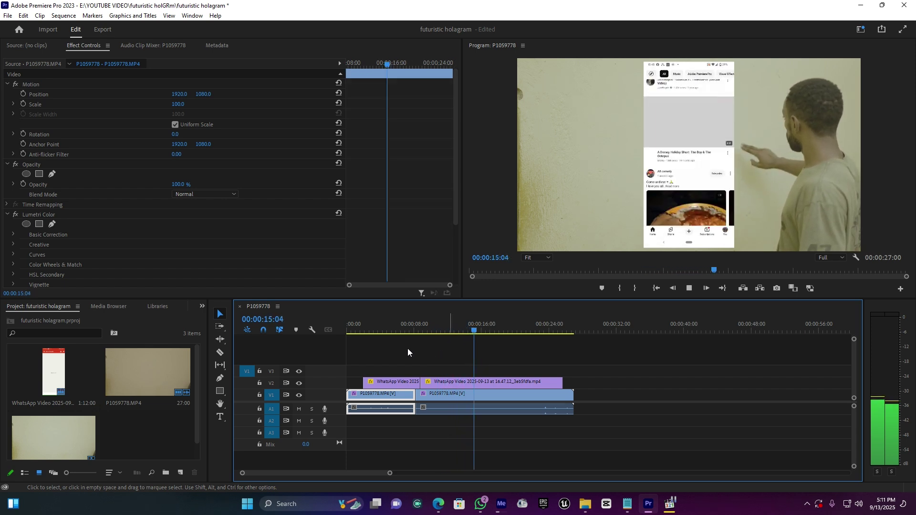
key("space")
- Shift both WhatsApp pieces to start at 00:00:02:05 and play back the section to check the gesture sync
left_click(367, 329)
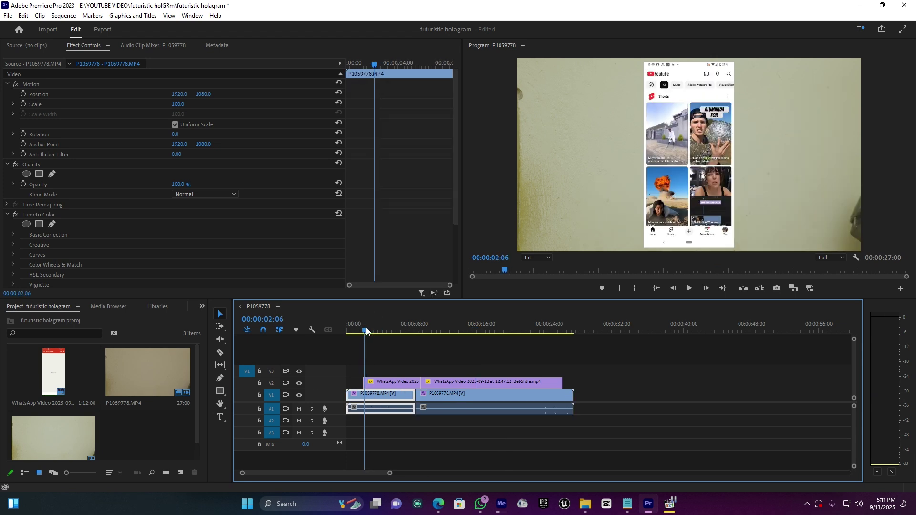
left_click_drag(401, 365, 454, 382)
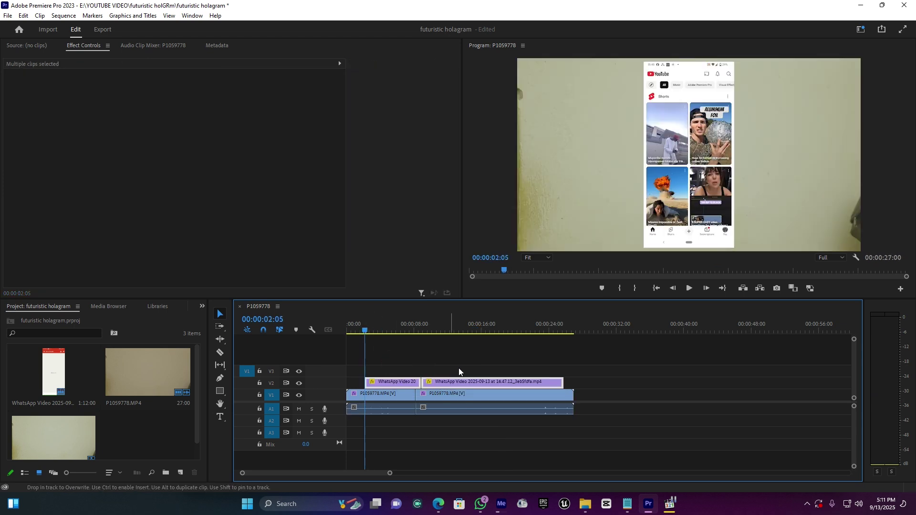
left_click(405, 325)
key("space")
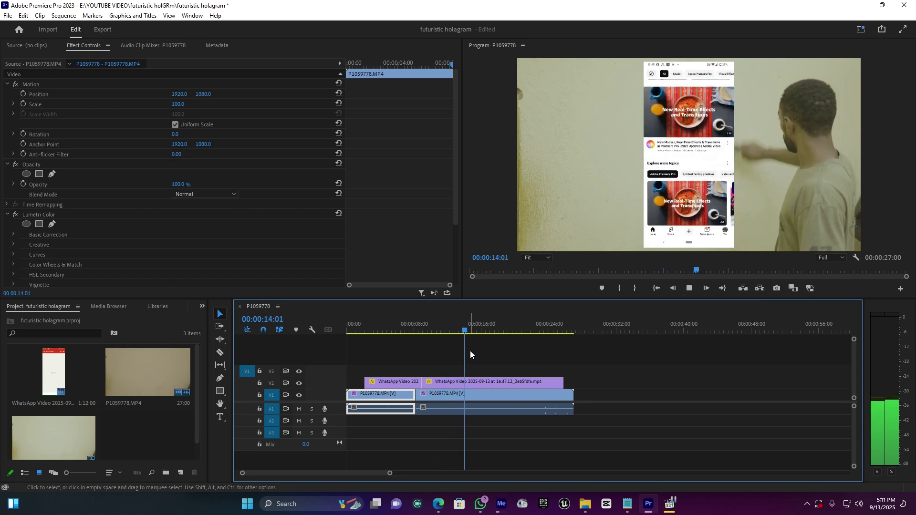
left_click(494, 396)
key("space")
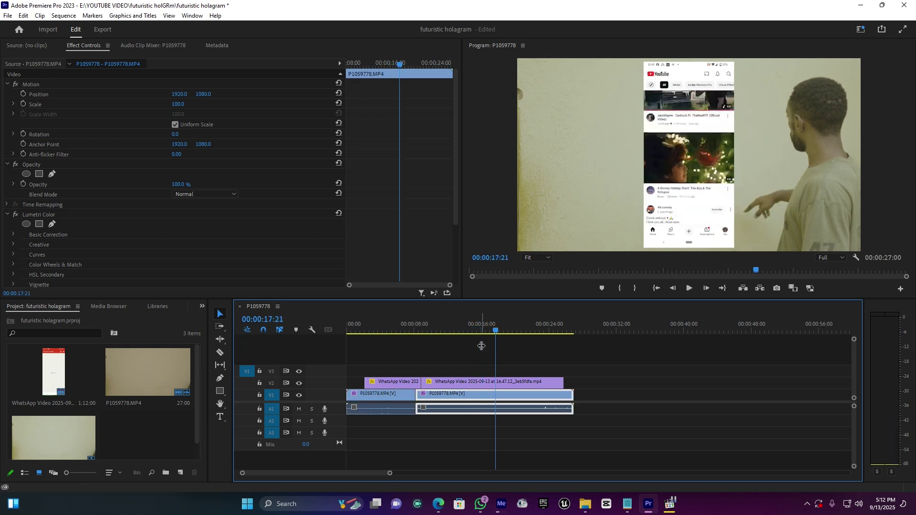
- Remove the first WhatsApp piece and extend the second one back to start at 00:00:01:26
left_click(462, 436)
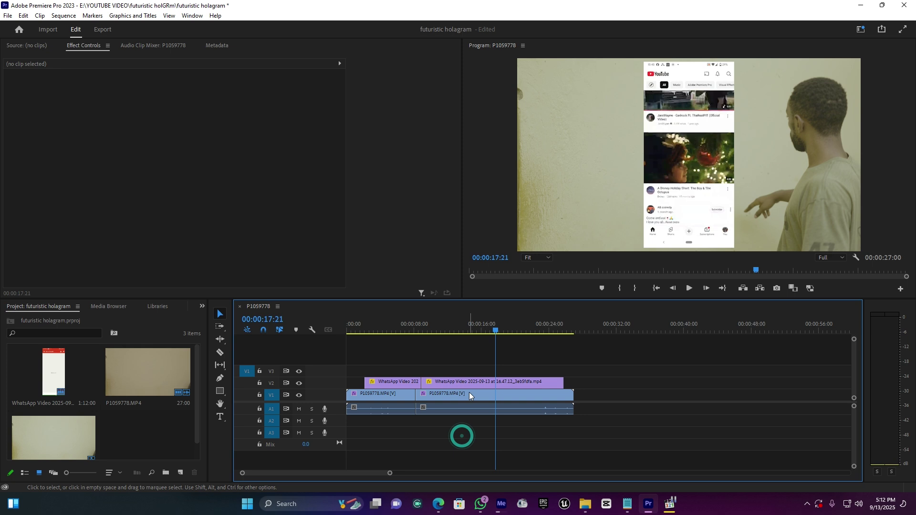
left_click(409, 382)
left_click(422, 382)
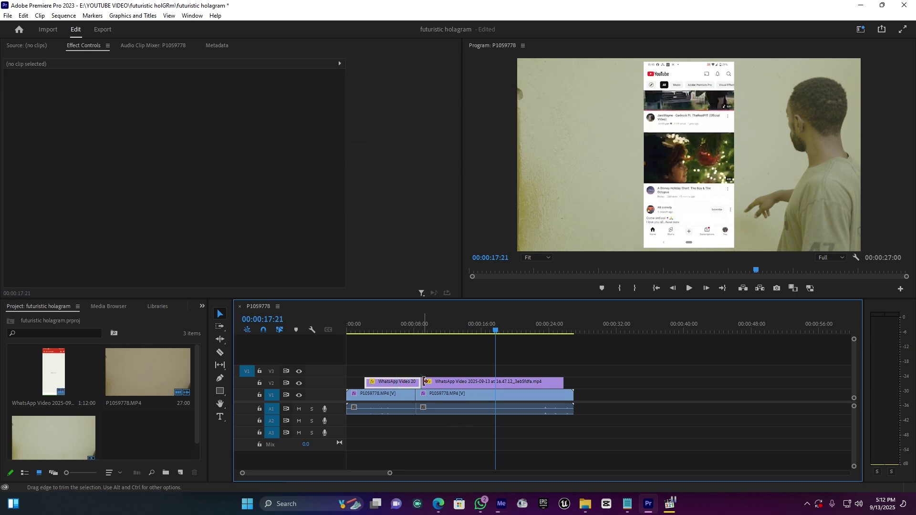
left_click_drag(412, 381, 363, 382)
- Delete the first P1059778.MP4 piece, extend the second back to the sequence start, and play back the result
left_click(406, 329)
left_click(393, 399)
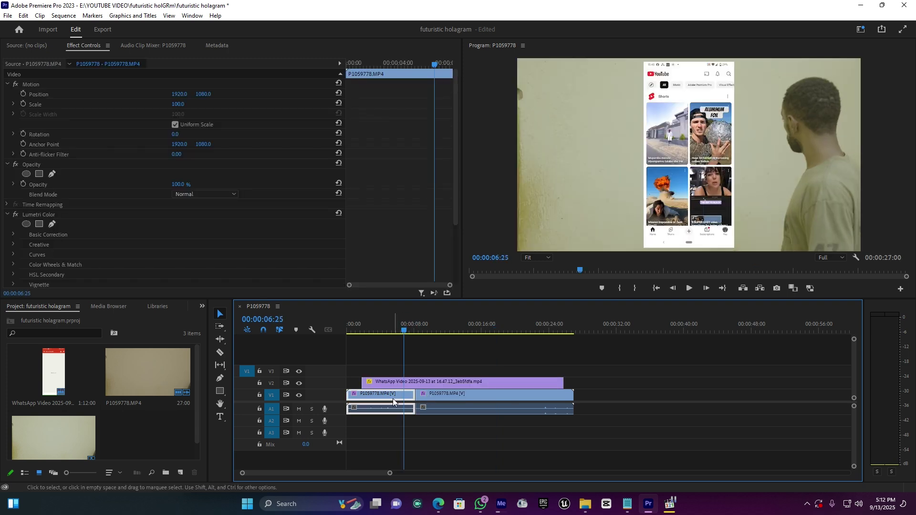
key("Delete")
left_click_drag(418, 395, 309, 397)
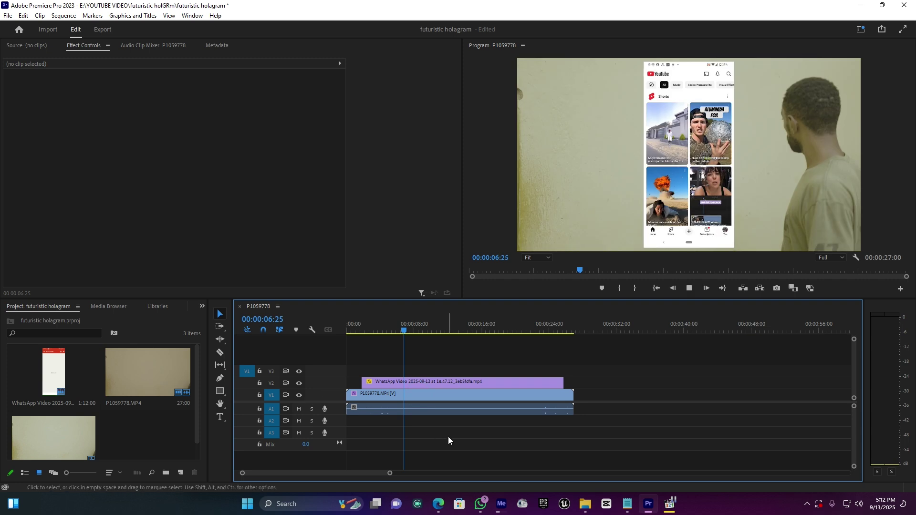
key("space")
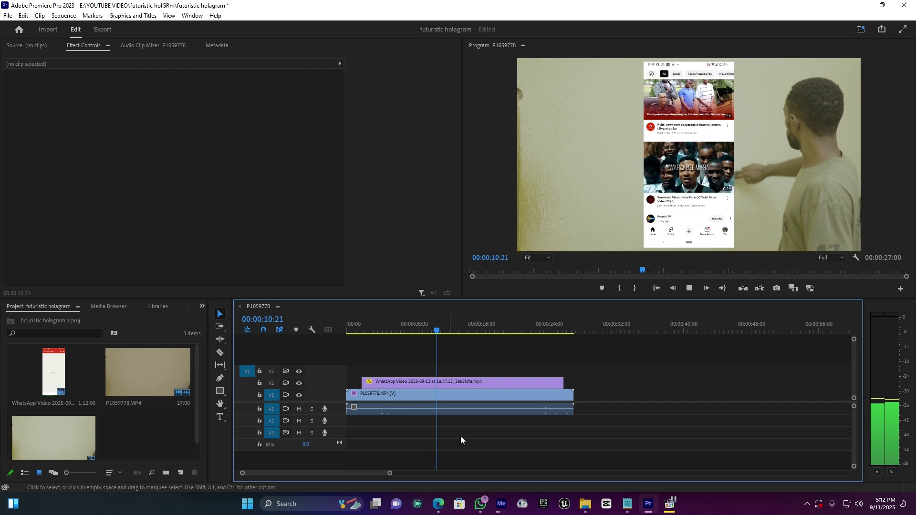
left_click(440, 407)
- Find the Crop effect and apply it to the WhatsApp clip on V2
left_click(449, 385)
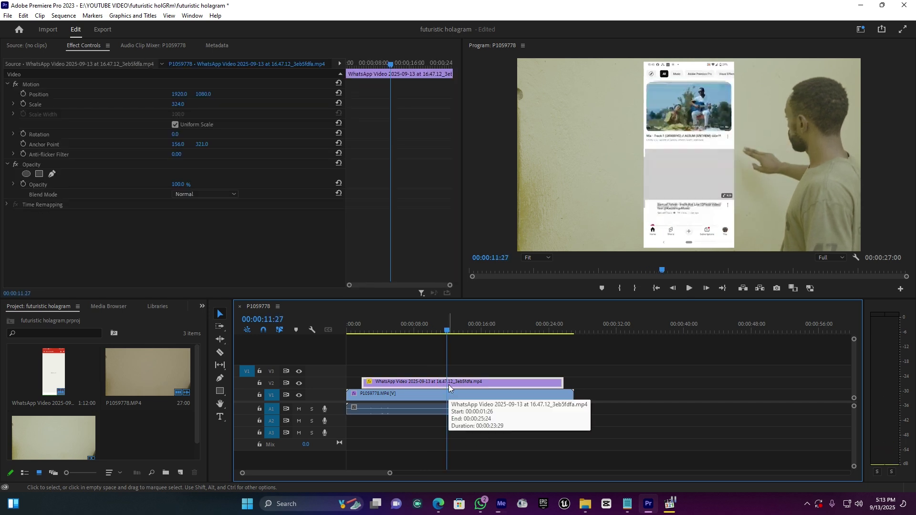
left_click(202, 307)
left_click(224, 359)
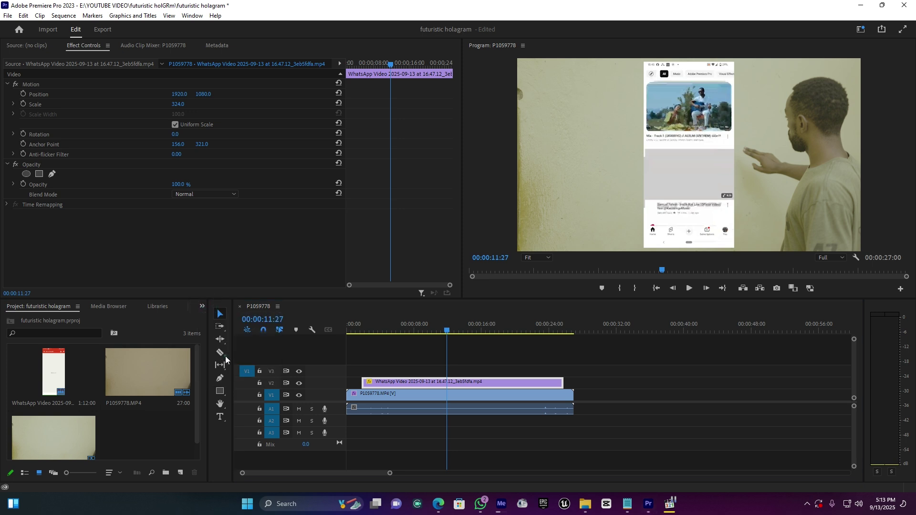
left_click(36, 317)
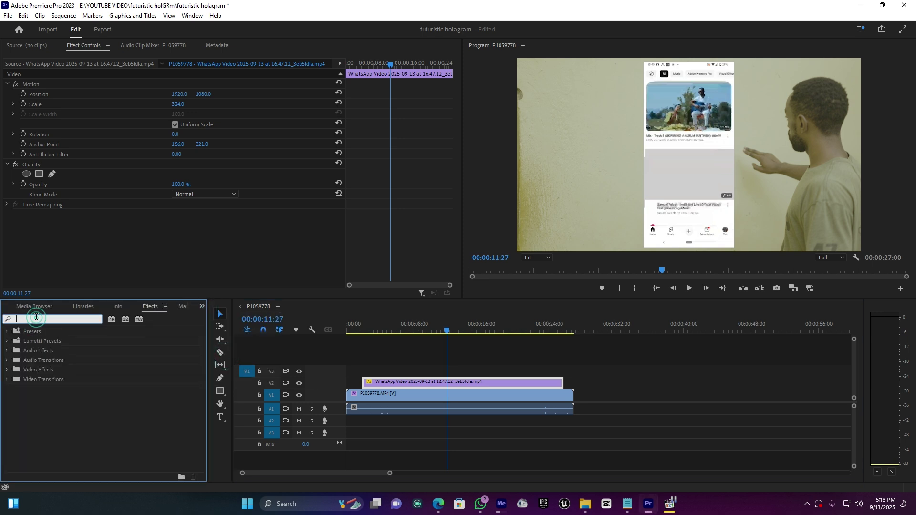
type("crop")
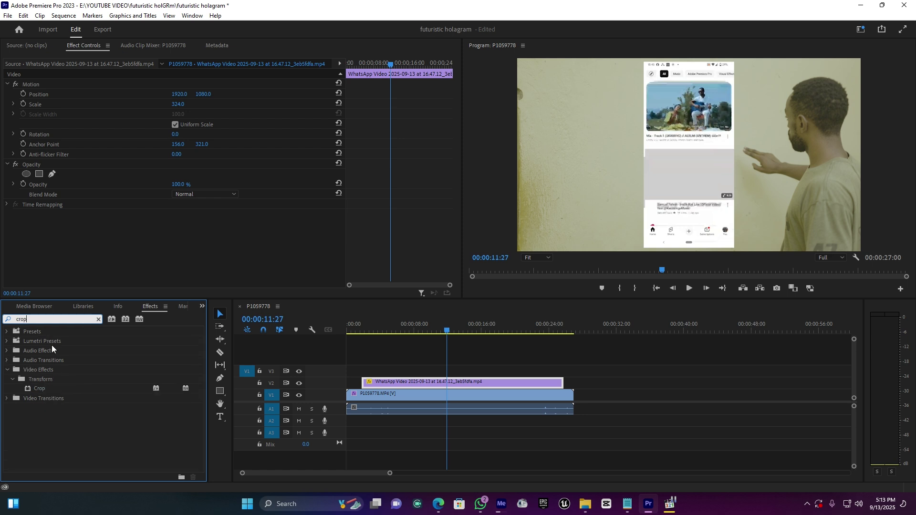
left_click_drag(32, 388, 439, 380)
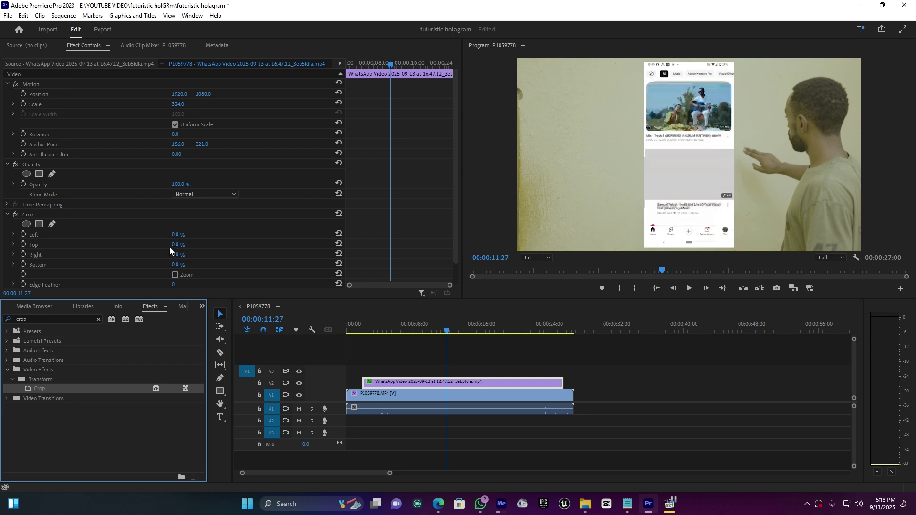
- Crop the WhatsApp clip 3% at the top and 11% at the bottom, and set its position to 1700, 1221
left_click_drag(175, 244, 228, 245)
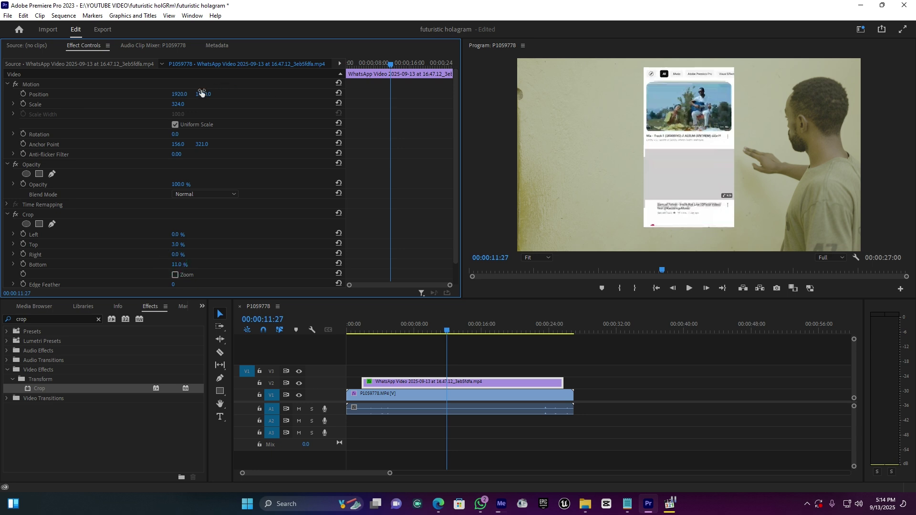
mouse_move(204, 94)
left_mouse_down()
mouse_move(279, 94)
mouse_move(202, 94)
left_mouse_up()
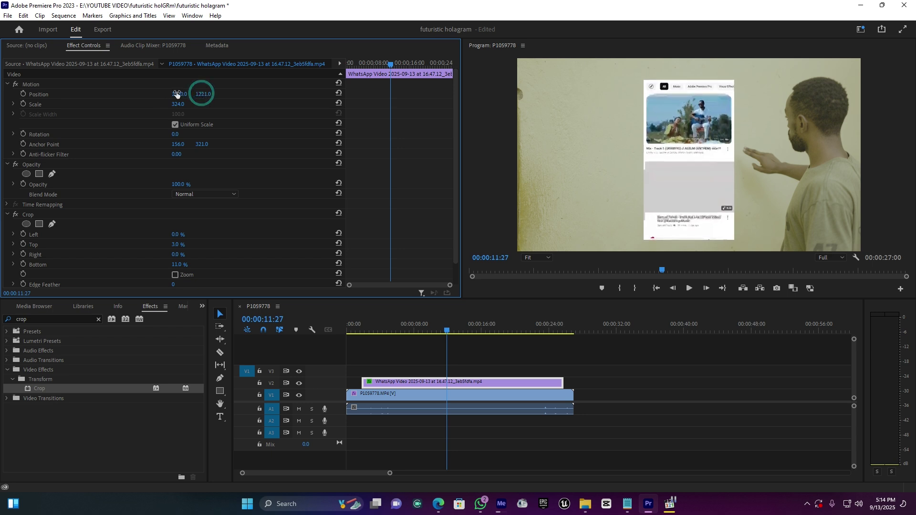
mouse_move(447, 333)
left_mouse_down()
mouse_move(472, 326)
mouse_move(461, 331)
left_mouse_up()
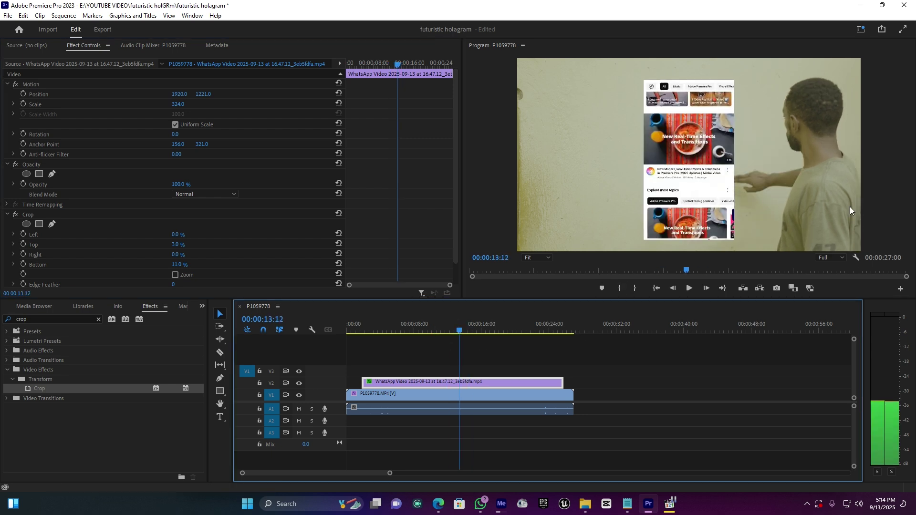
mouse_move(179, 94)
left_mouse_down()
mouse_move(116, 94)
mouse_move(172, 94)
left_mouse_up()
key("space")
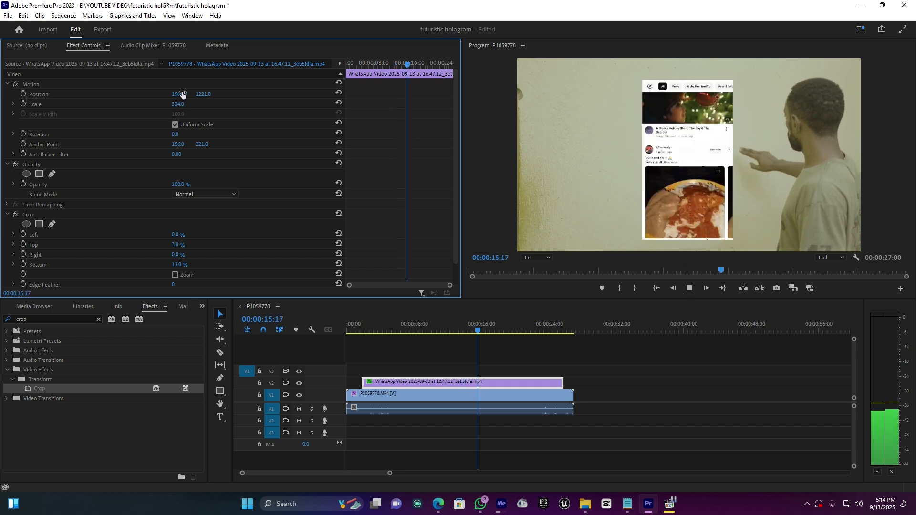
key("space")
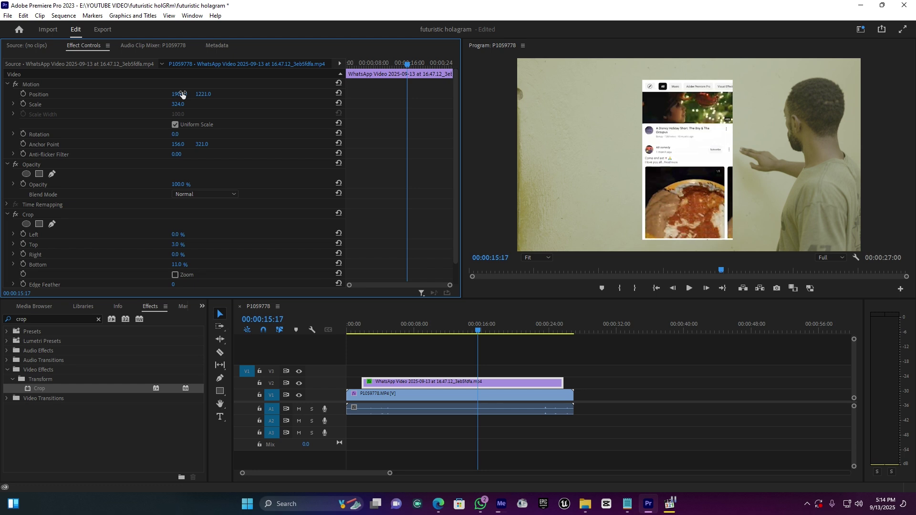
left_click_drag(180, 94, 136, 94)
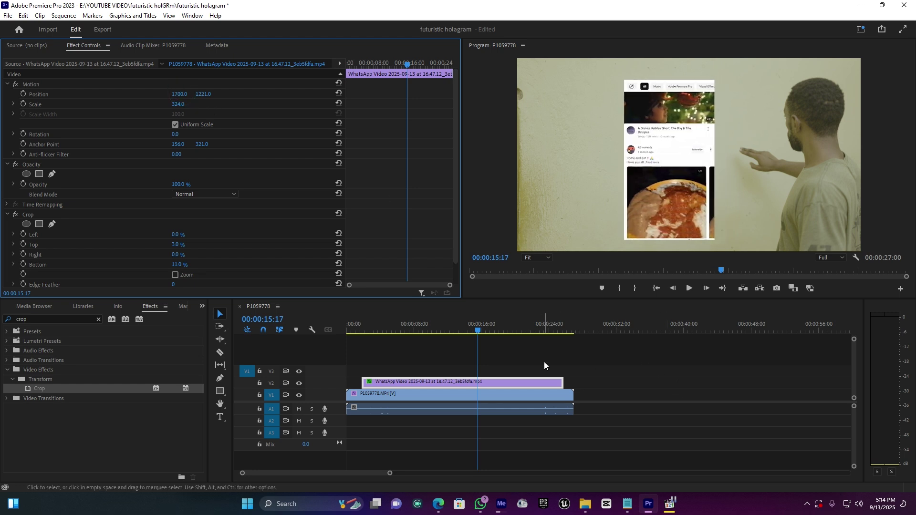
- Find the Corner Pin effect and apply it to the WhatsApp clip on V2
left_click(477, 385)
left_click(477, 384)
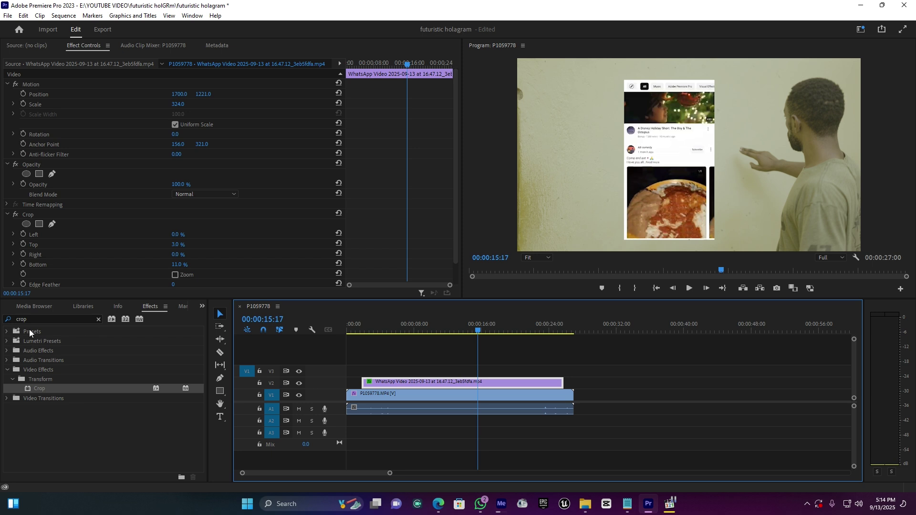
double_click(31, 316)
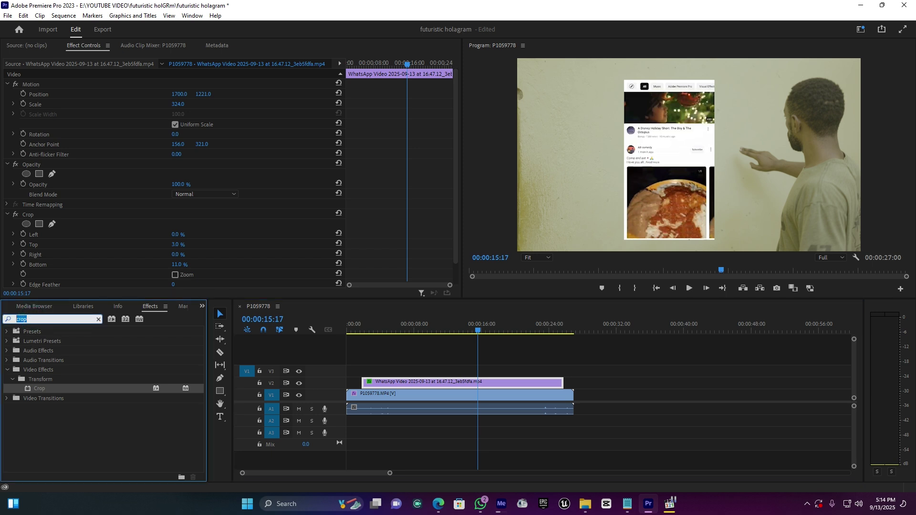
type("corn")
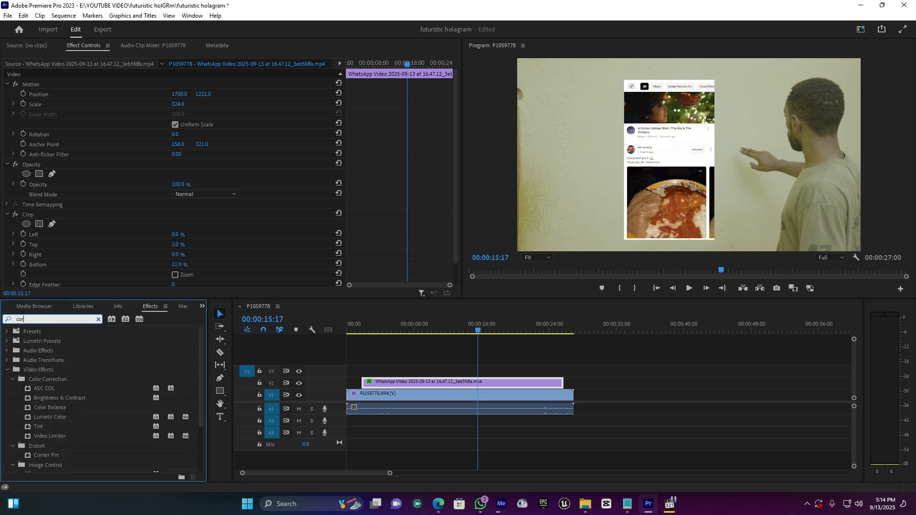
left_click_drag(44, 388, 410, 382)
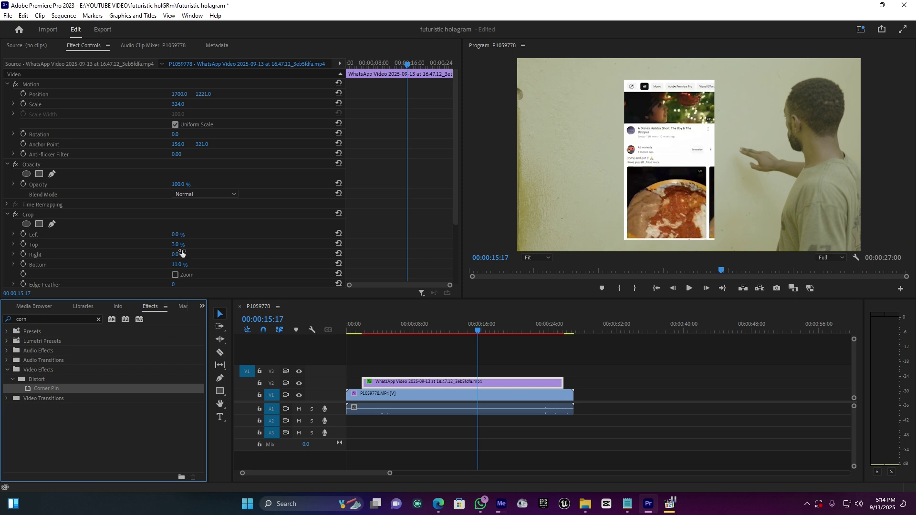
- Display the Corner Pin handles on the WhatsApp clip and set its vertical position to 1091
scroll(293, 220, "down", 5)
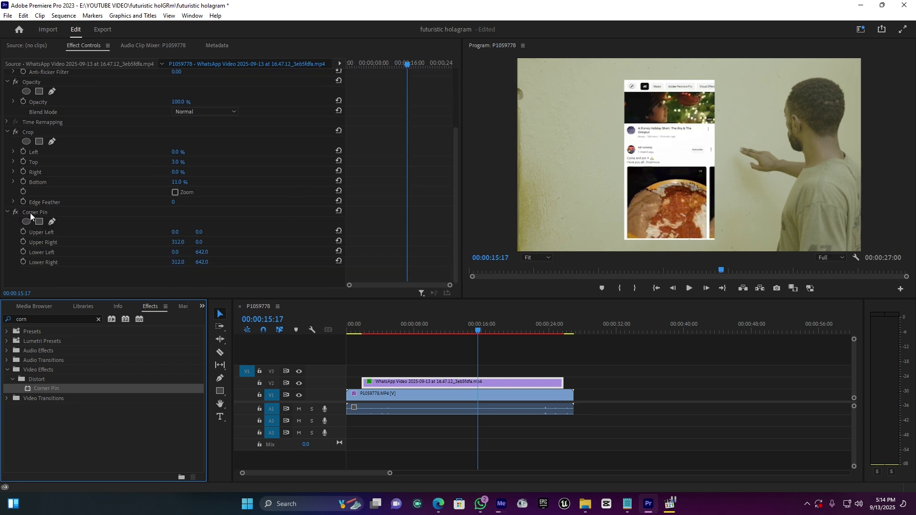
left_click(30, 213)
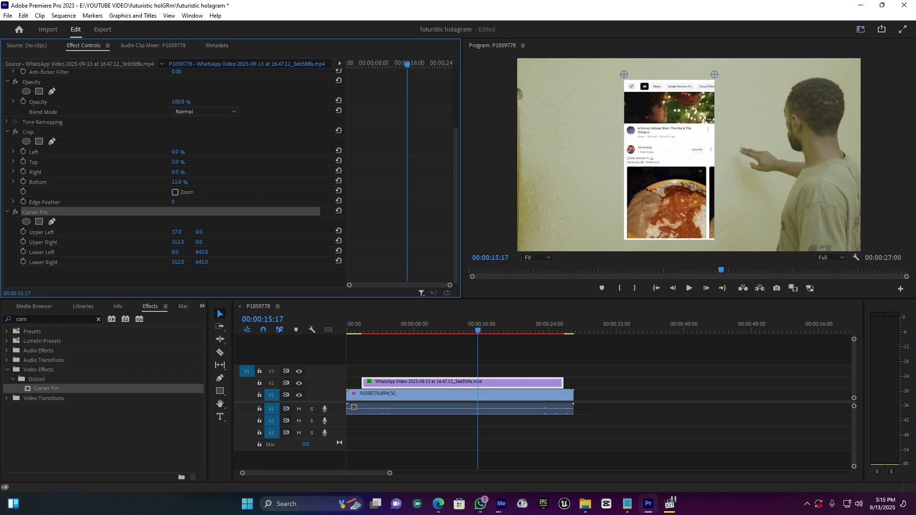
scroll(219, 94, "up", 3)
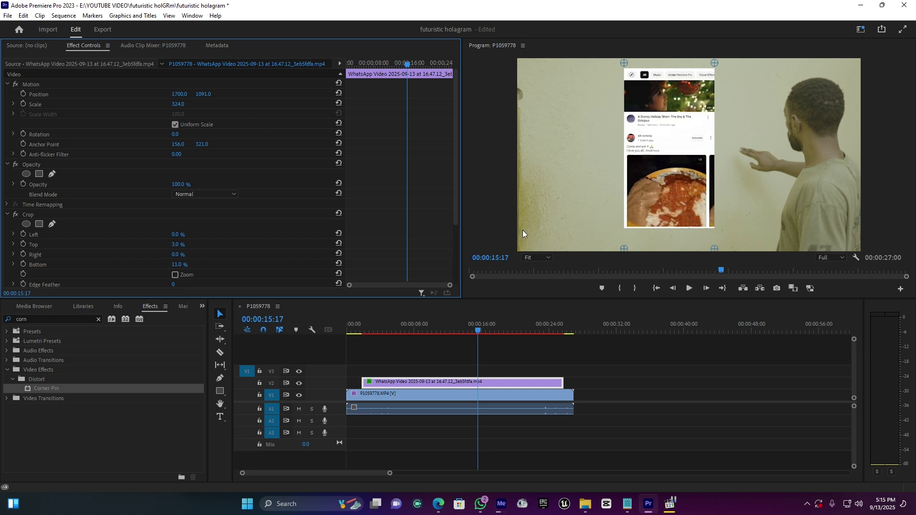
- Give the WhatsApp clip a slight perspective by moving its upper-right Corner Pin outward and down and its lower-right one slightly outward and up
left_click(714, 66)
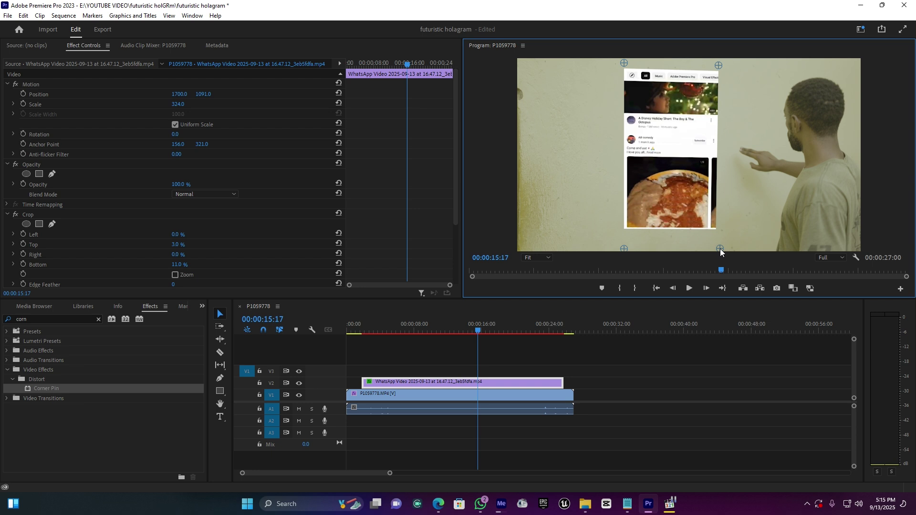
left_click_drag(722, 248, 719, 248)
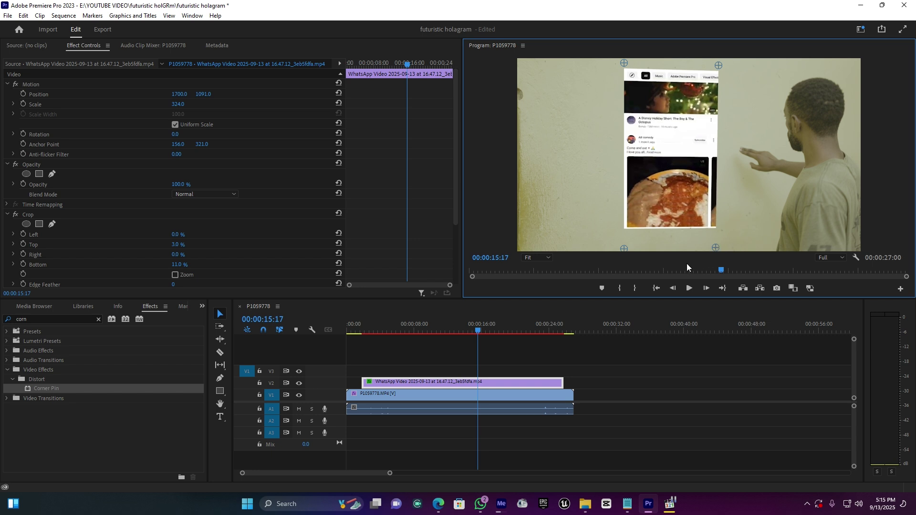
left_click(670, 382)
left_click(461, 385)
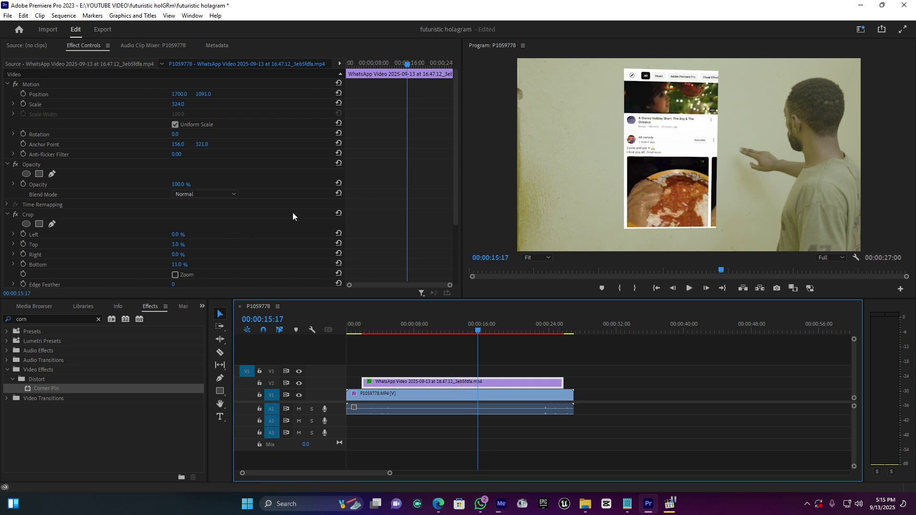
- Lower the WhatsApp clip's opacity to 59% and play back the result from about 5 seconds
scroll(293, 212, "down", 2)
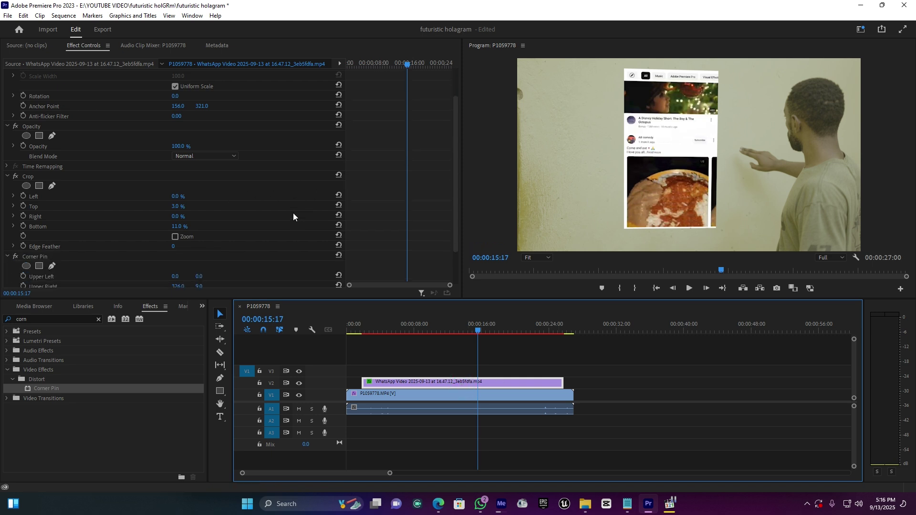
left_click_drag(181, 148, 160, 149)
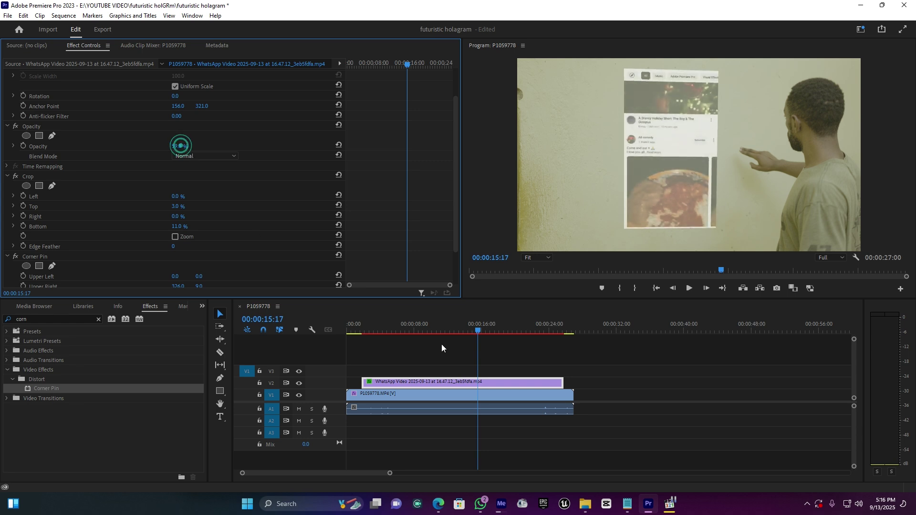
left_click(389, 321)
key("space")
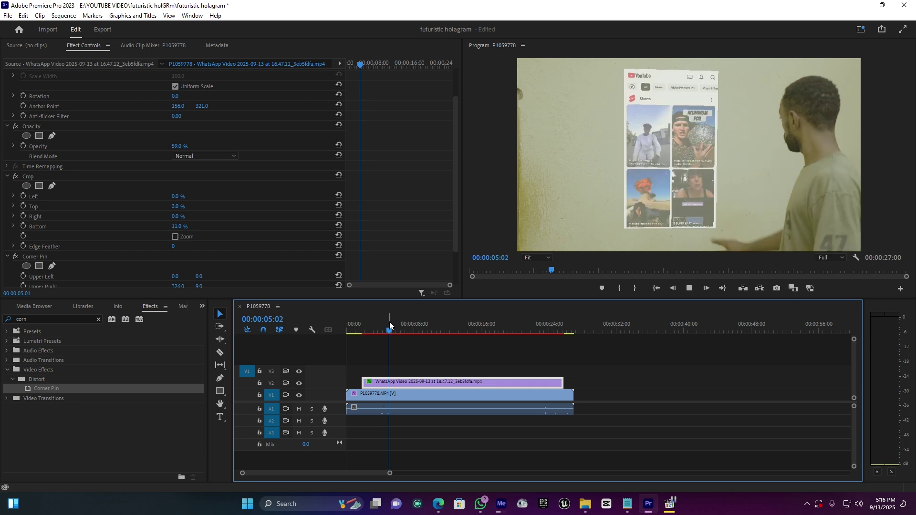
key("space")
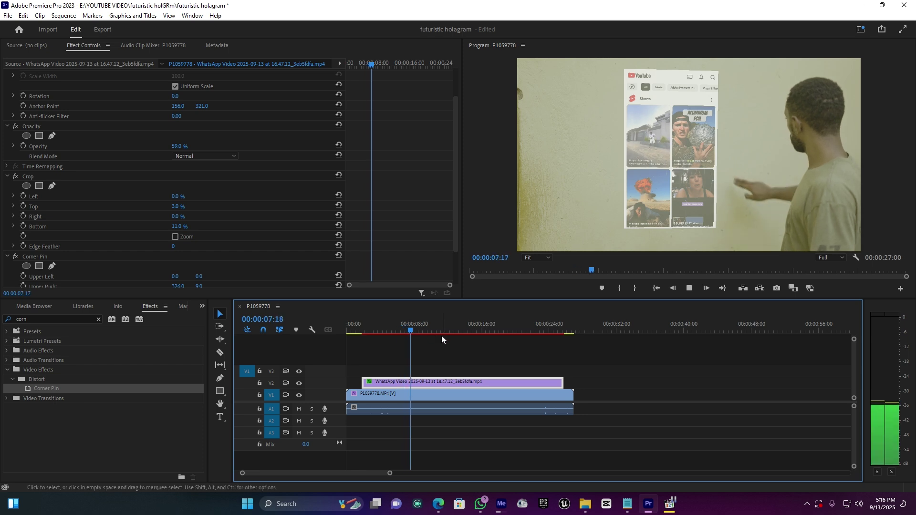
key("space")
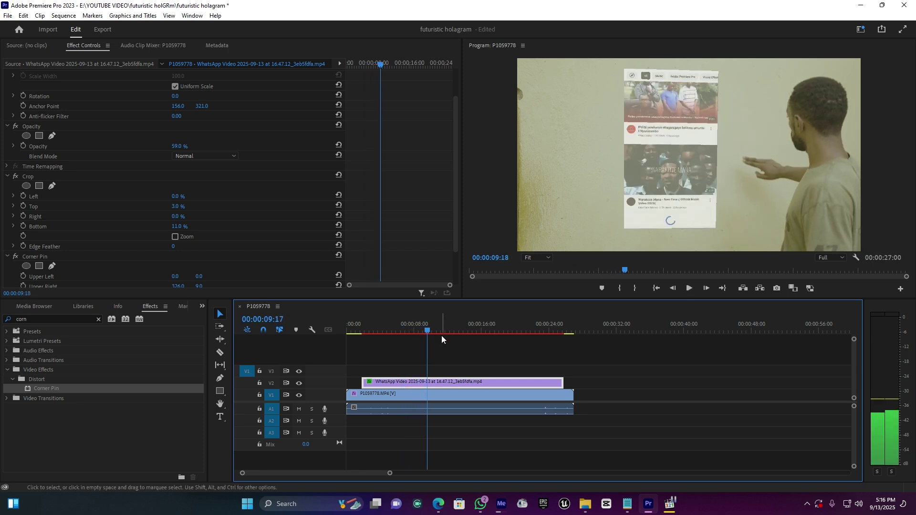
- Add Position and Scale keyframes to the WhatsApp clip at 00:00:06:05, once the hand gesture is complete
left_click(382, 329)
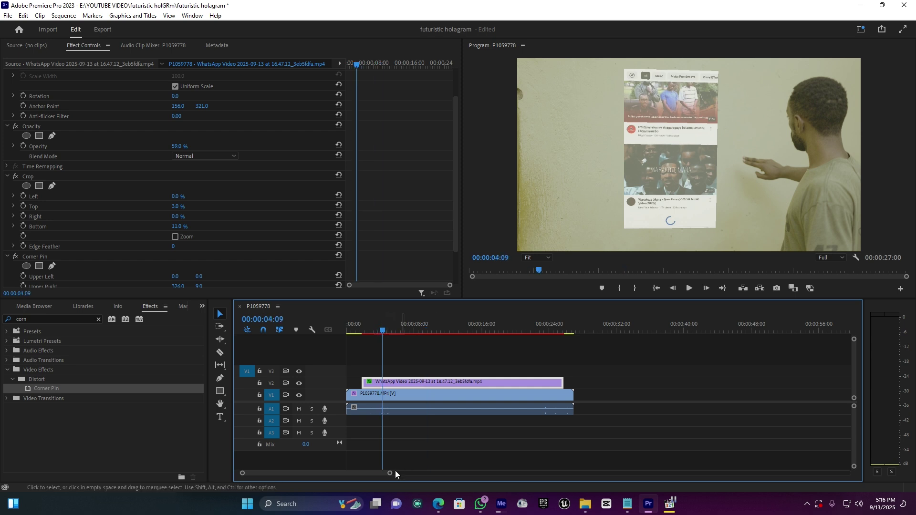
left_click_drag(382, 474, 326, 473)
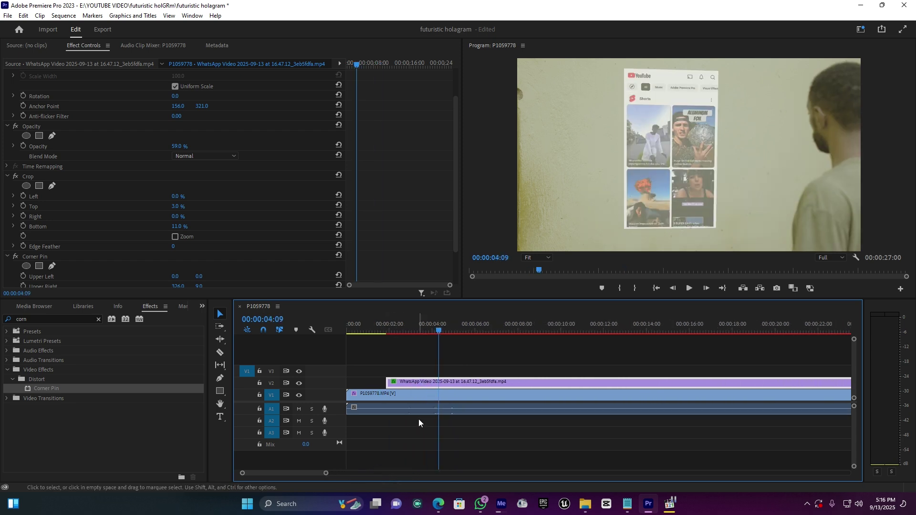
left_click_drag(442, 330, 480, 331)
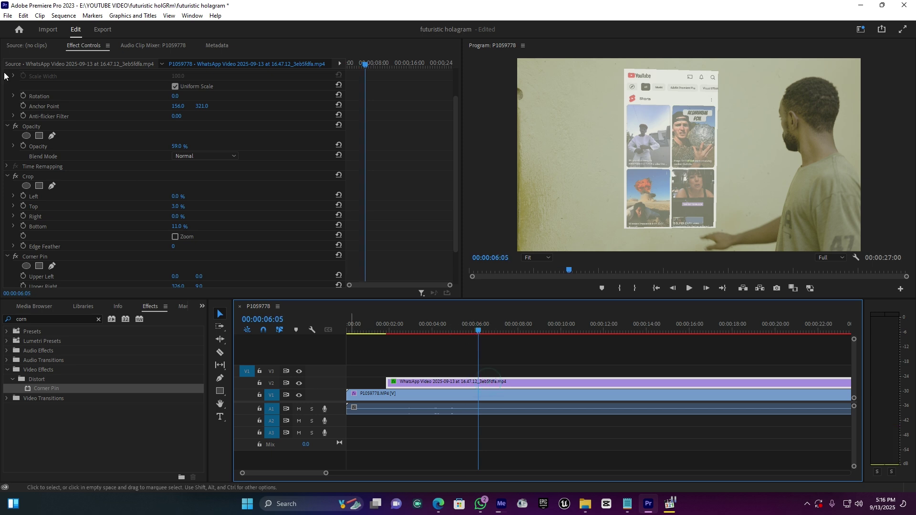
scroll(85, 155, "up", 2)
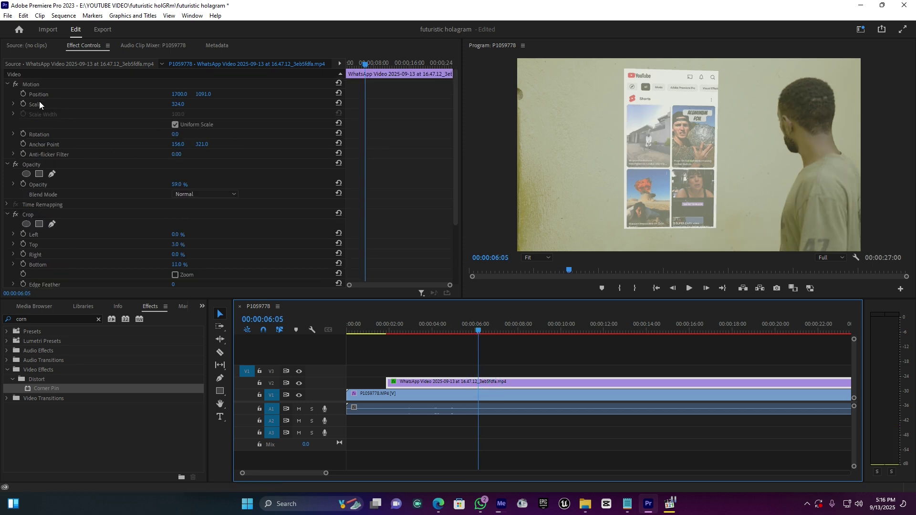
left_click(23, 94)
left_click(23, 104)
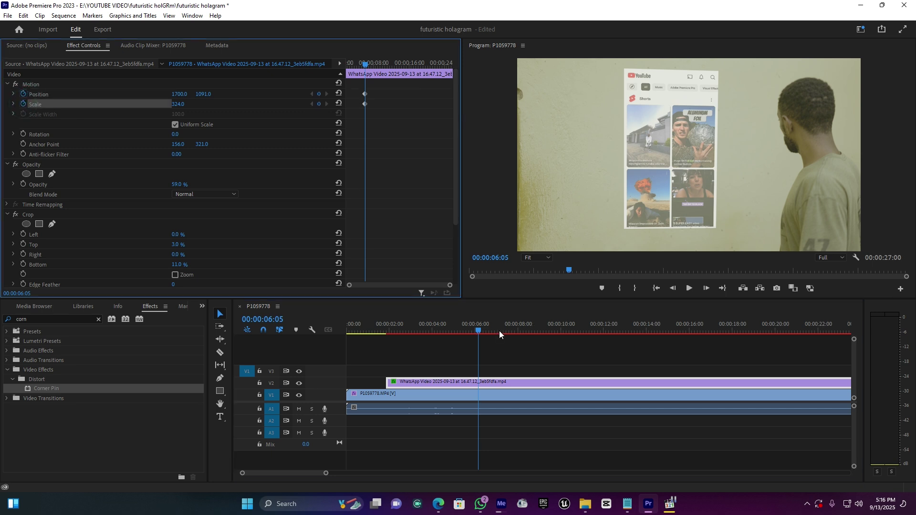
- At 00:00:05:06, keyframe the WhatsApp clip's scale to 0 and its position to 2064, 1807, at the fingertips
left_click_drag(478, 331, 458, 330)
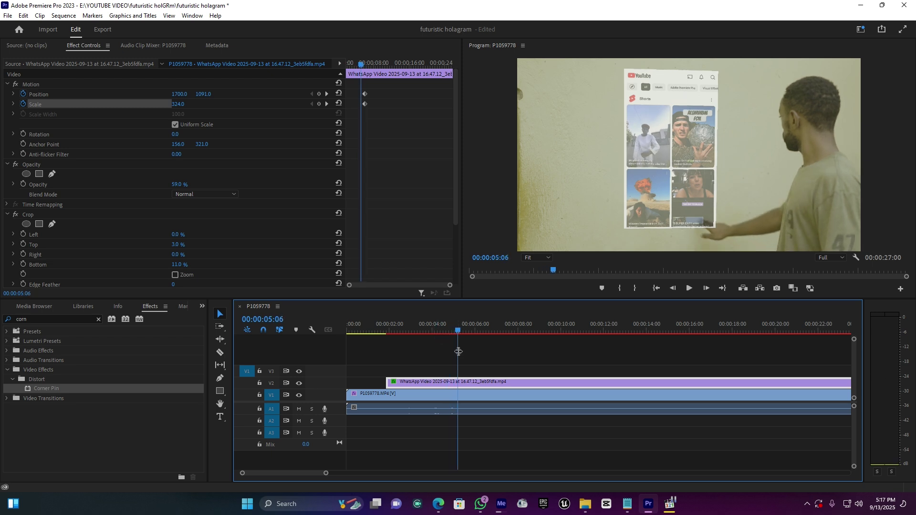
left_click_drag(178, 104, 287, 94)
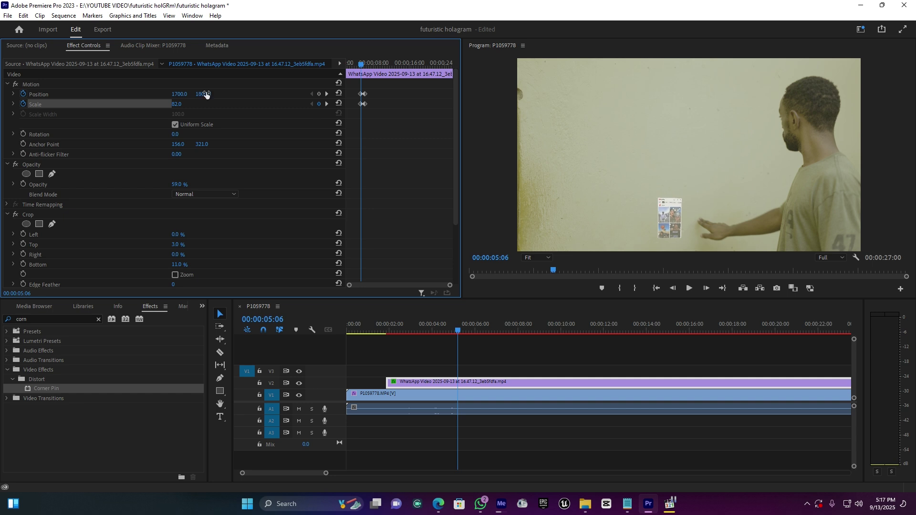
mouse_move(179, 94)
left_mouse_down()
mouse_move(222, 94)
mouse_move(186, 94)
left_mouse_up()
left_click(177, 104)
type("41")
key("Return")
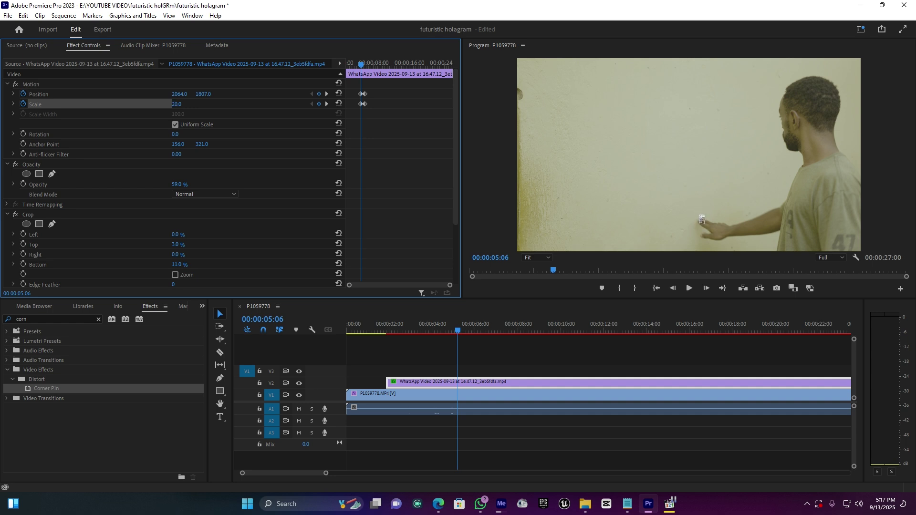
left_click(176, 104)
- Select all the Position and Scale keyframes and apply easing through temporal interpolation
left_click_drag(450, 284, 404, 285)
left_click_drag(370, 86, 420, 122)
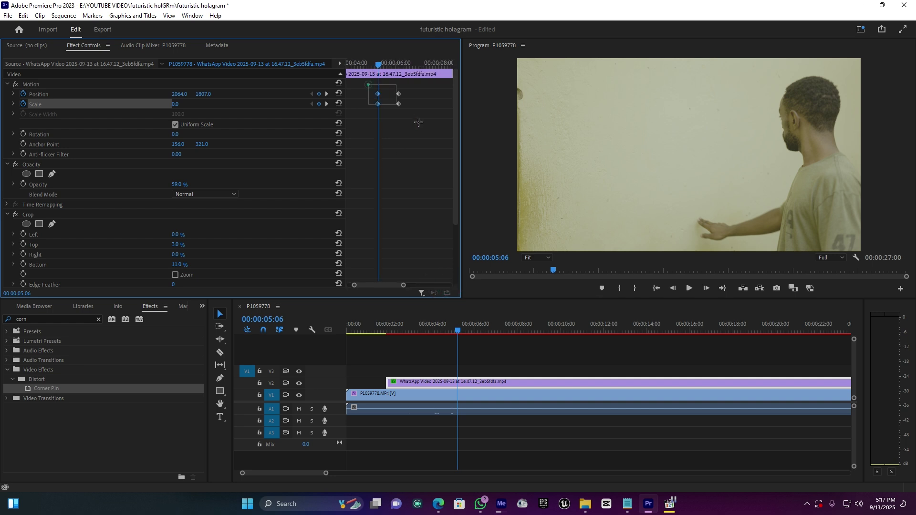
right_click(400, 94)
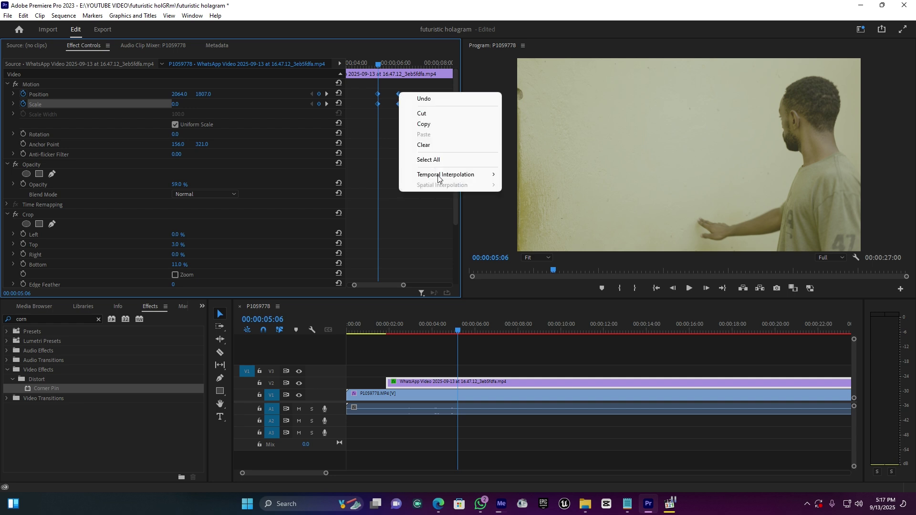
mouse_move(484, 175)
left_click(525, 243)
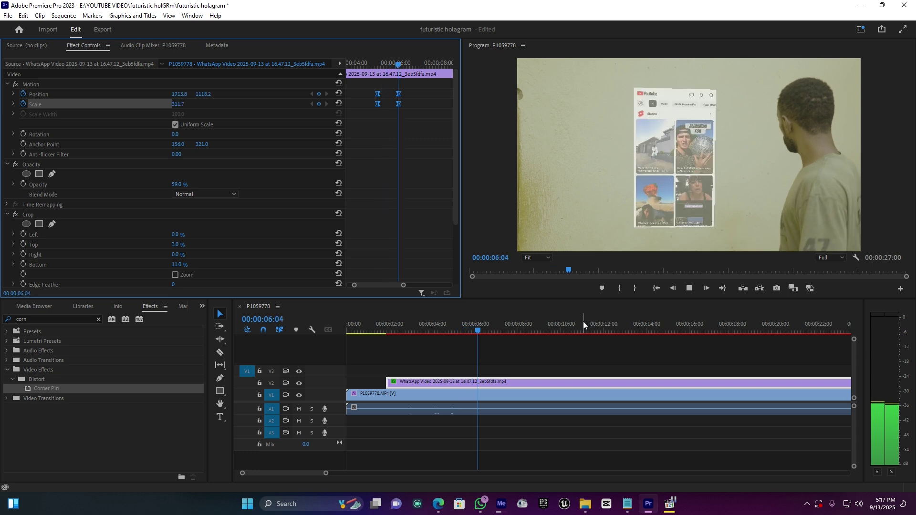
- Retime the opening Position and Scale keyframes closer together so the hologram pops up faster
key("space")
left_click(366, 62)
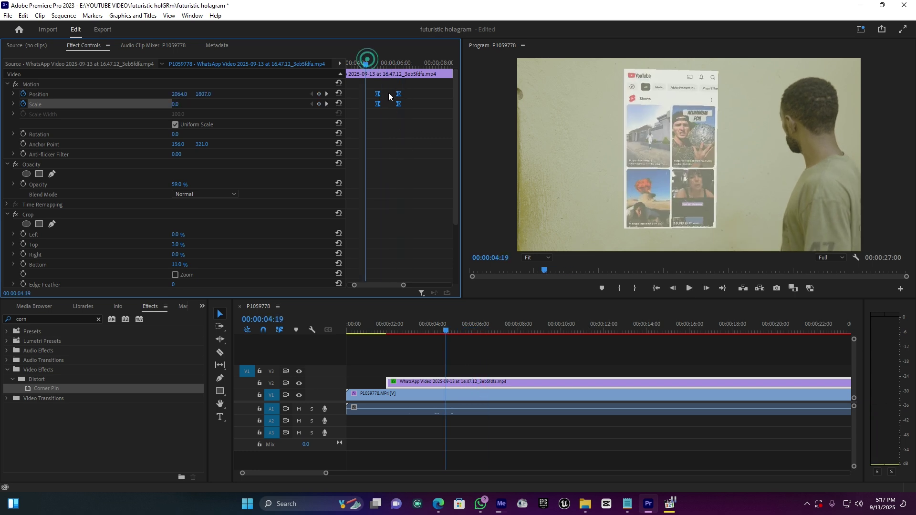
mouse_move(398, 105)
left_mouse_down()
mouse_move(370, 82)
mouse_move(381, 104)
left_mouse_up()
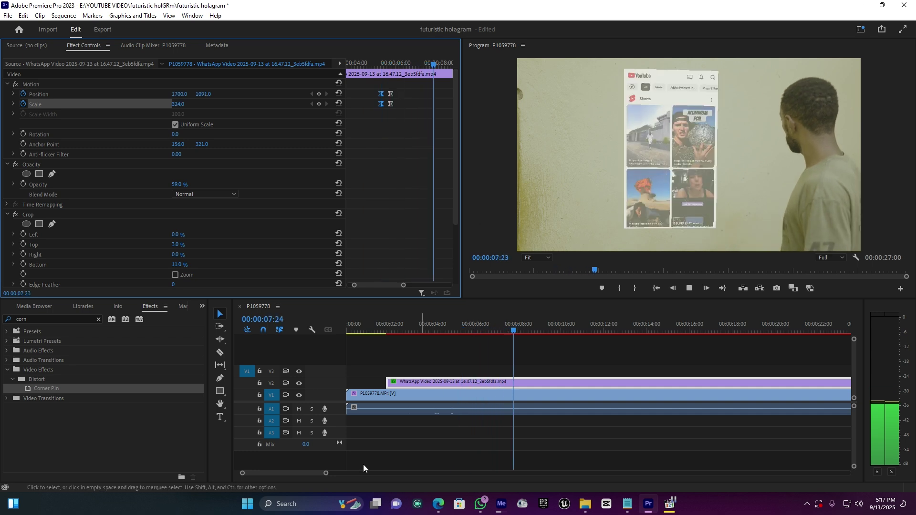
- Play through to the closing hand gesture and add Position and Scale keyframes to the WhatsApp clip at 00:00:23:01
left_click_drag(327, 474, 368, 473)
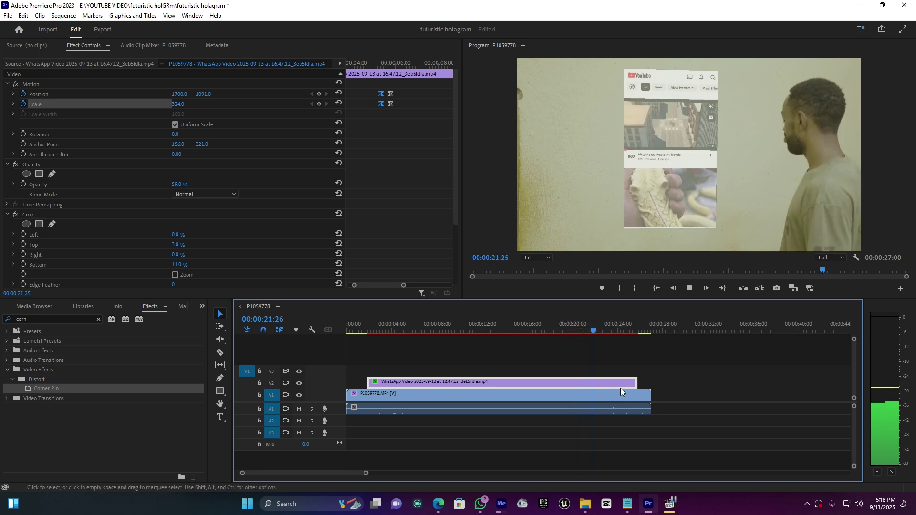
key("space")
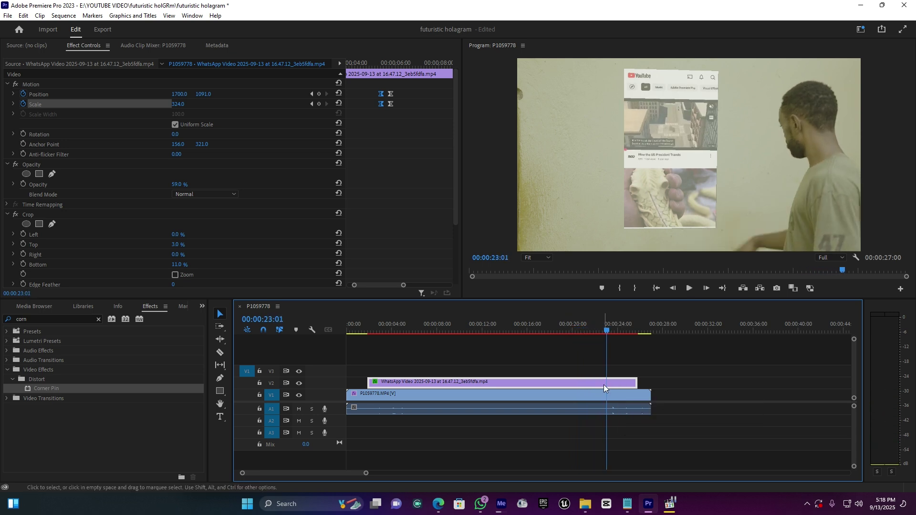
left_click(319, 93)
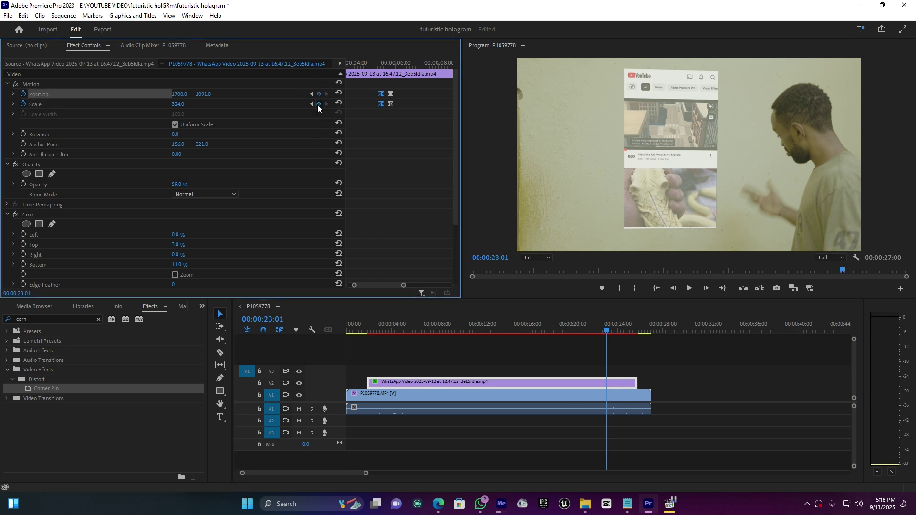
left_click(318, 106)
left_click_drag(391, 285, 446, 294)
- Move ahead to 00:00:23:09 and set the WhatsApp clip's scale to 0 so the hologram vanishes with the gesture
key("Right")
key("Right")
key("Right")
key("Right")
key("Right")
key("Right")
key("Right")
key("Right")
key("Right")
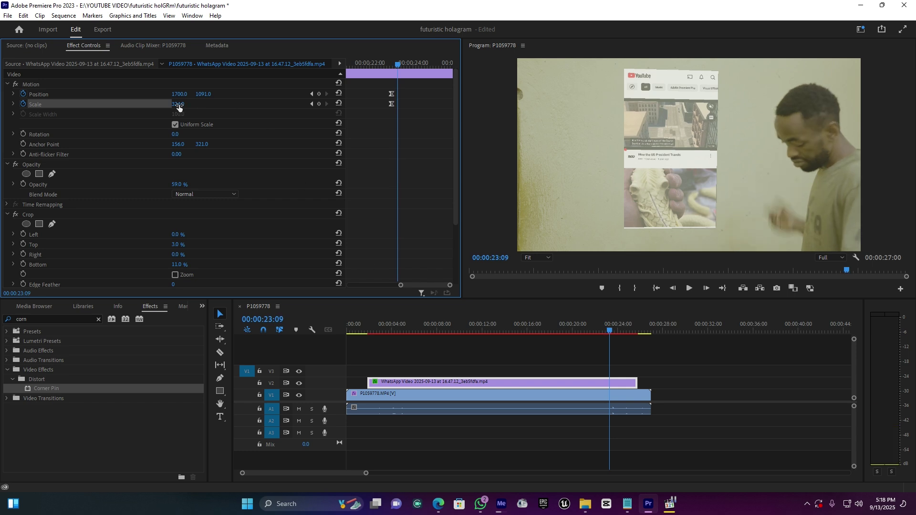
left_click_drag(178, 104, 67, 104)
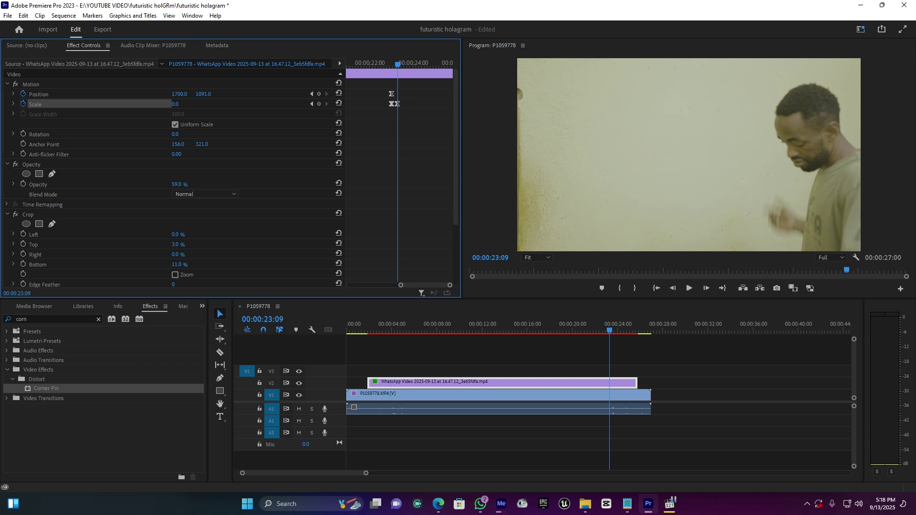
left_click_drag(258, 80, 178, 102)
- Play back the hologram's closing animation around 23 seconds, and replay the sequence from the start
left_click(580, 327)
key("space")
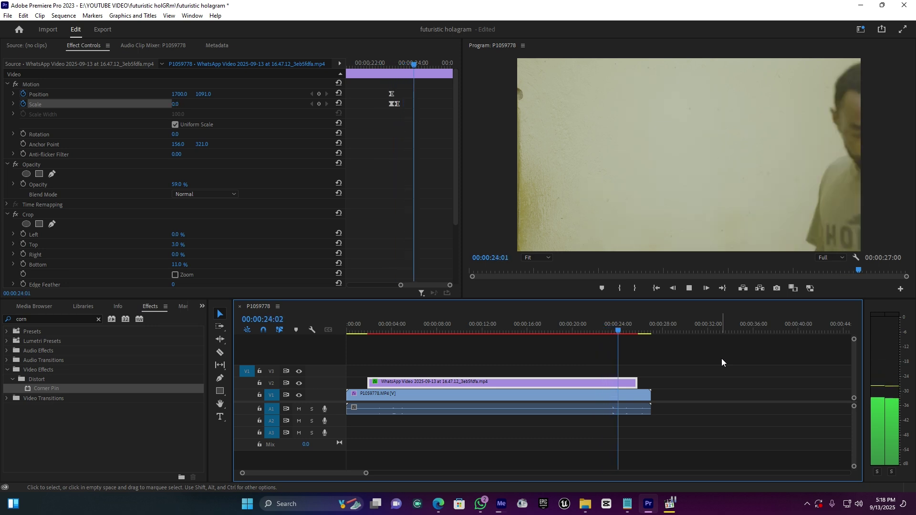
left_click(604, 331)
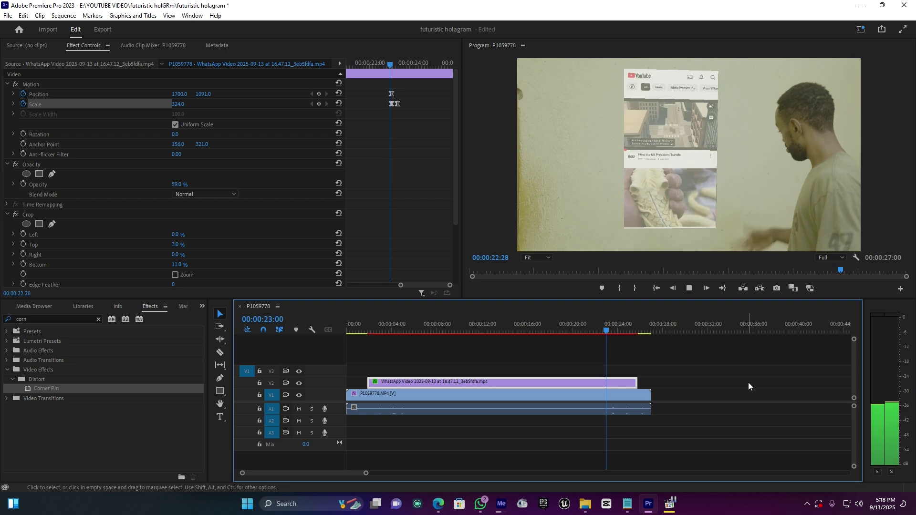
key("space")
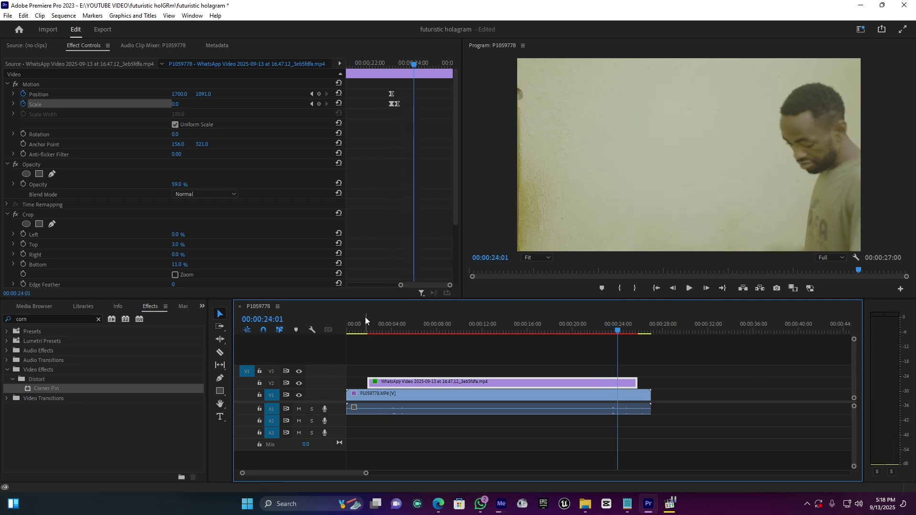
key("Home")
key("space")
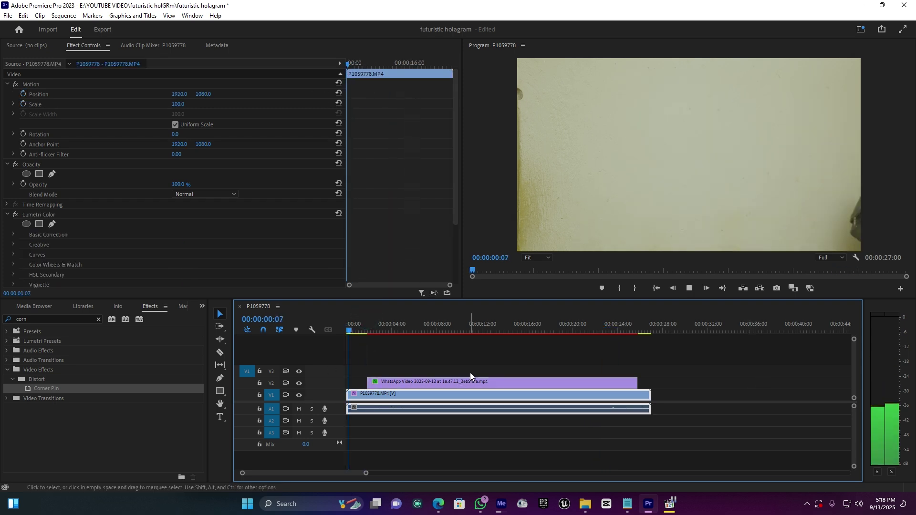